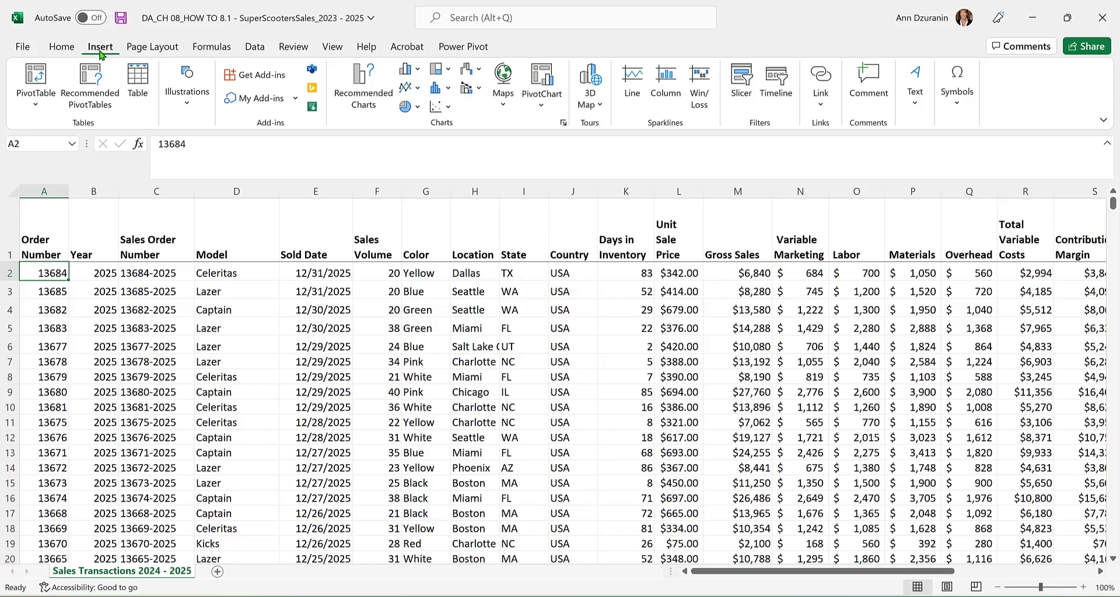
Insert a PivotTable from the Sales Transactions 2024 - 2025 data range on a new worksheet.
left_click(37, 86)
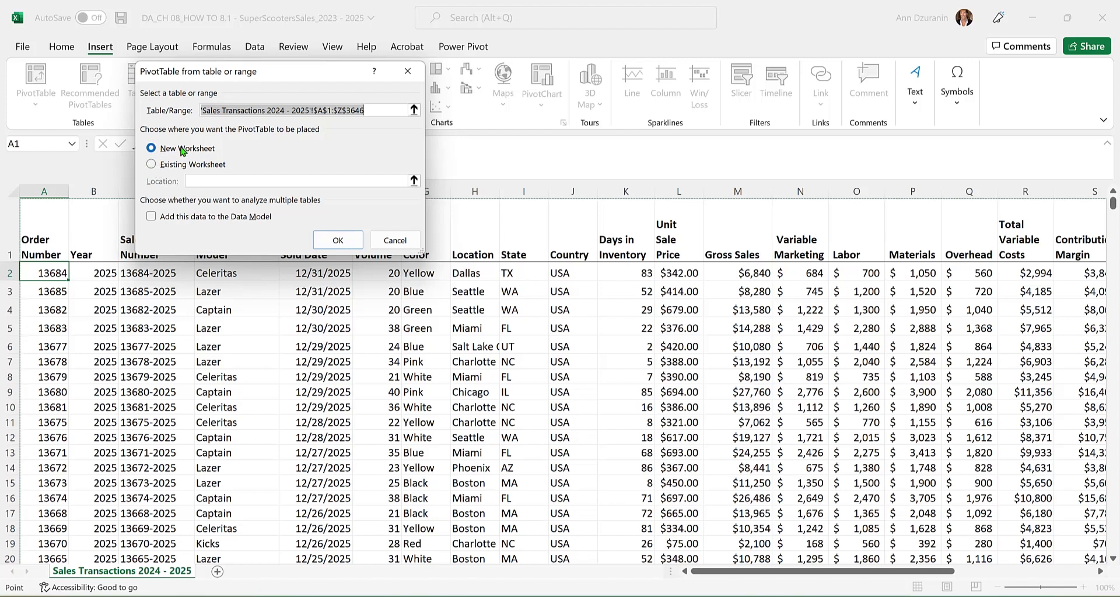
left_click(337, 240)
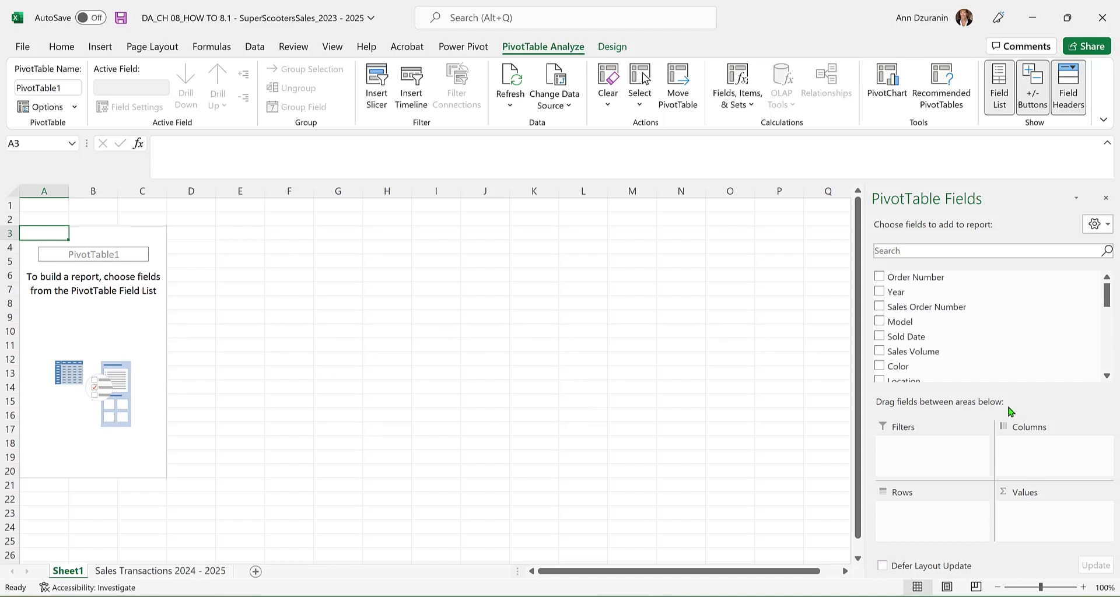
Add the Model field to the PivotTable rows.
left_click_drag(910, 323, 906, 526)
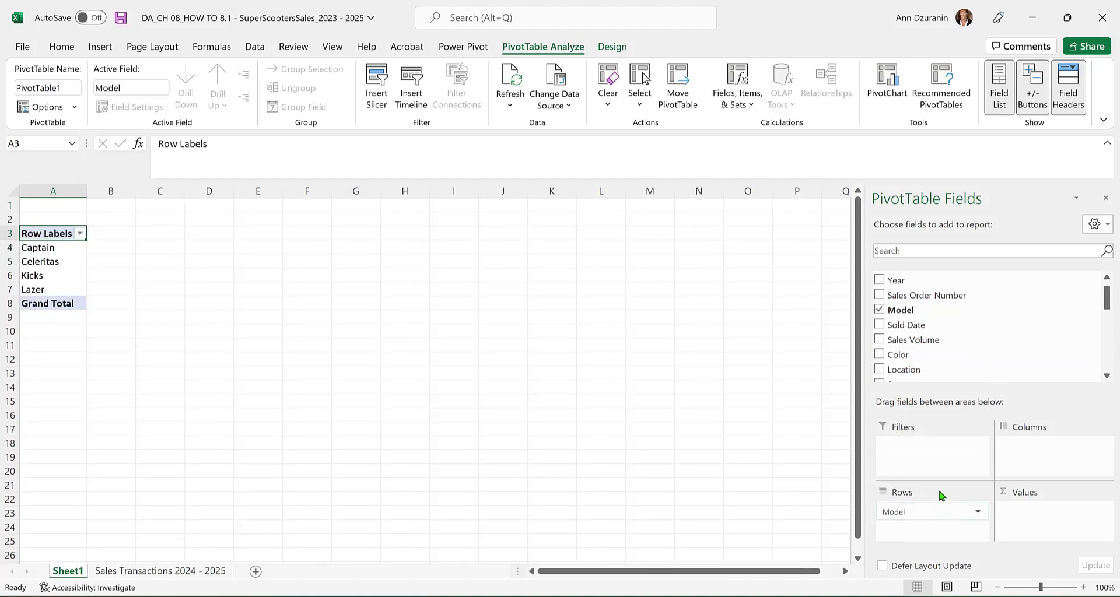
left_click_drag(968, 354, 105, 232)
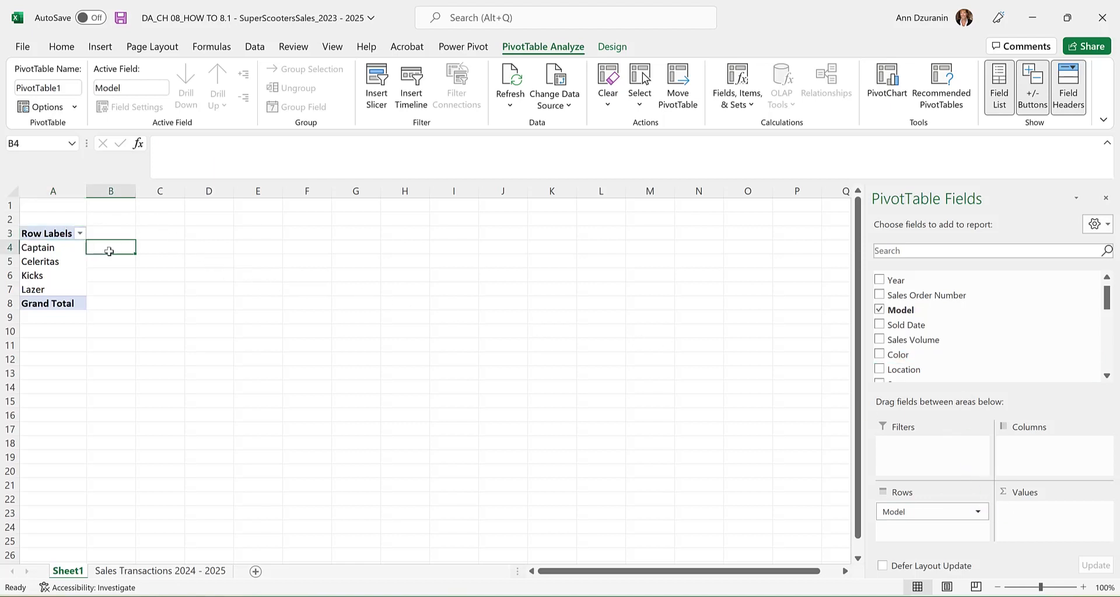
left_click(109, 252)
left_click(105, 262)
left_click(100, 290)
left_click(53, 247)
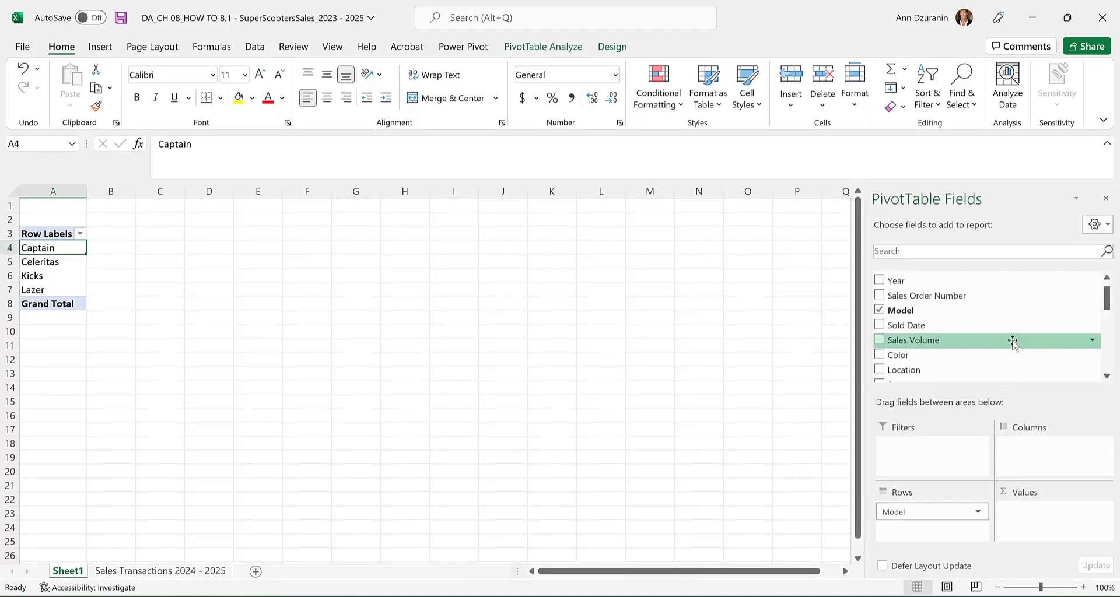
Add the Sales Order Number field to the Values area as a count.
scroll(987, 352, "up", 1)
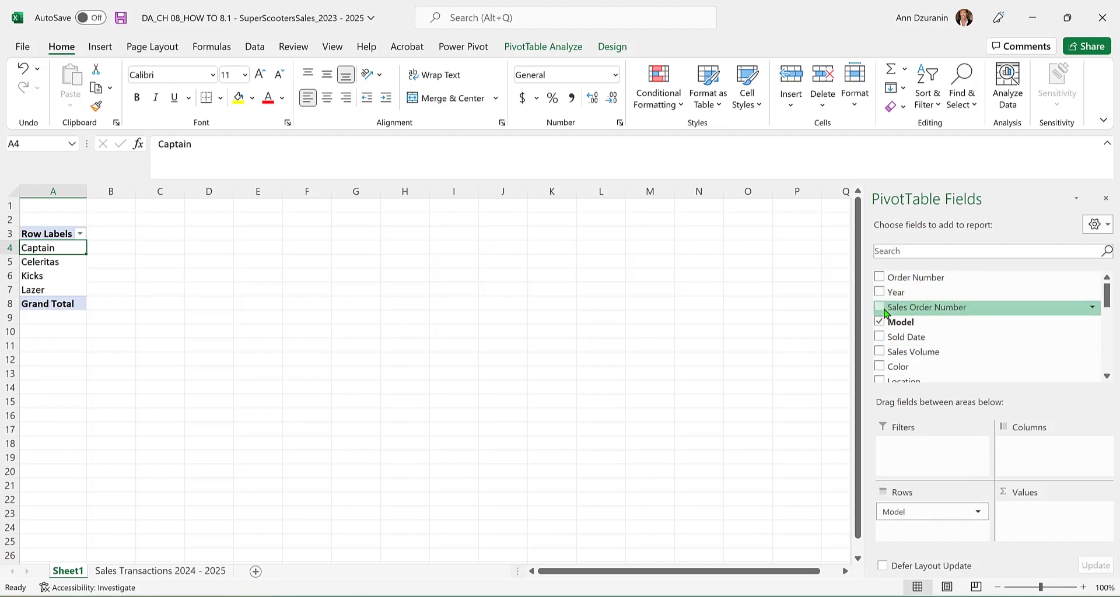
left_click_drag(895, 309, 1041, 524)
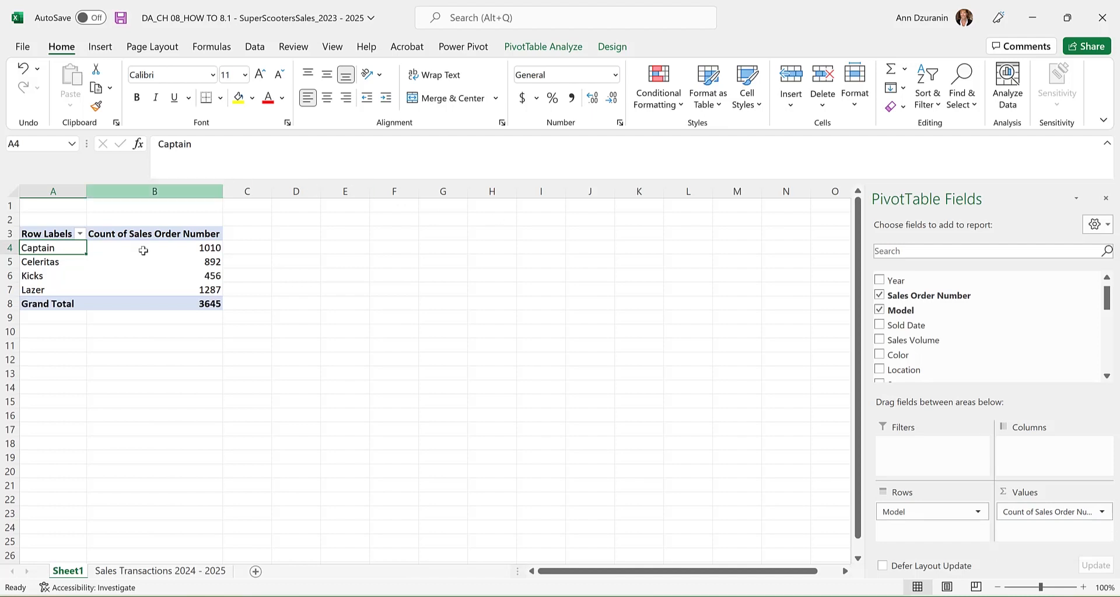
Format the Sales Order Number count as Number with 0 decimal places and a 1000 separator.
left_click(1102, 513)
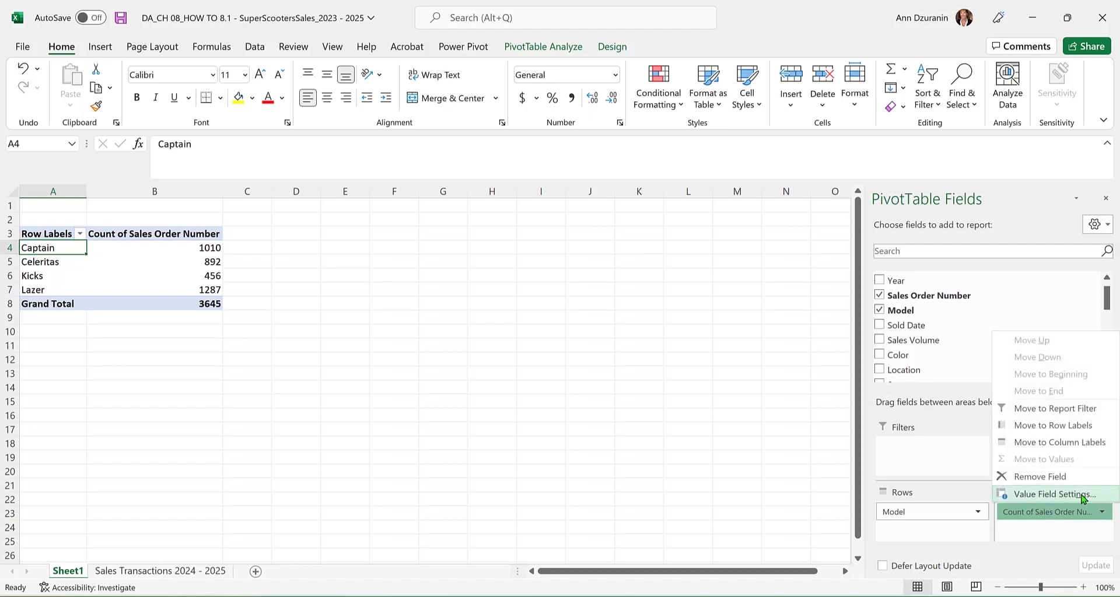
left_click(1082, 495)
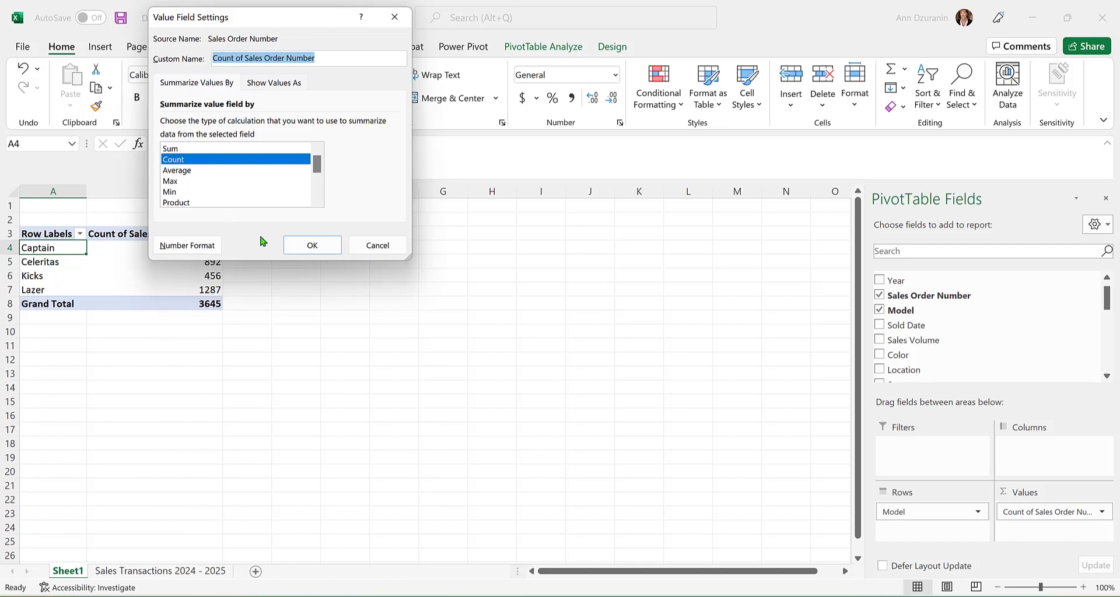
left_click(187, 245)
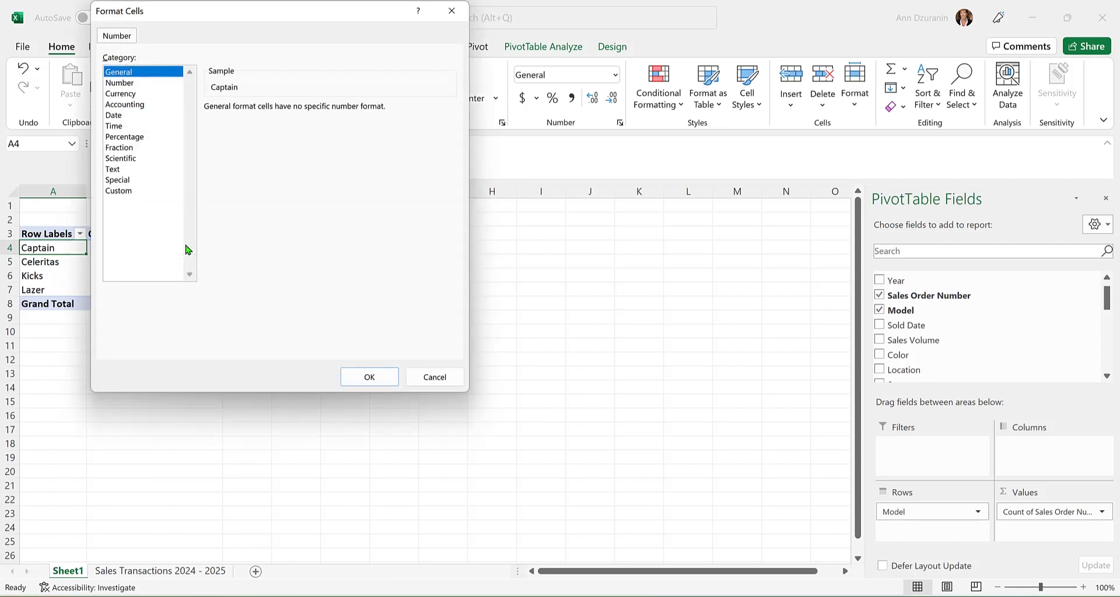
left_click(129, 83)
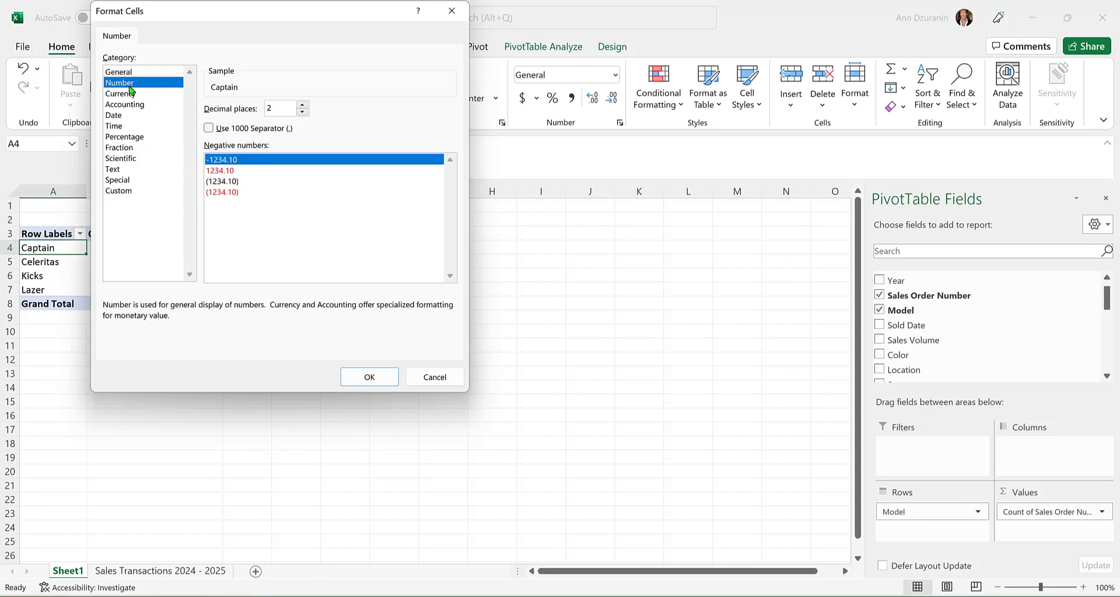
left_click(303, 111)
left_click(303, 111)
left_click(209, 128)
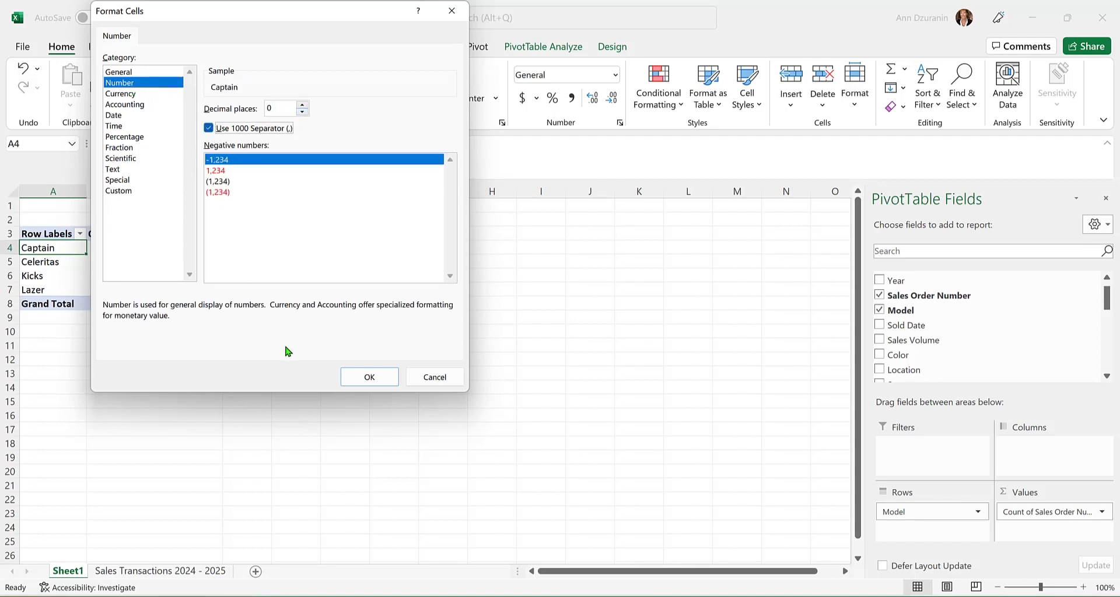
left_click(353, 381)
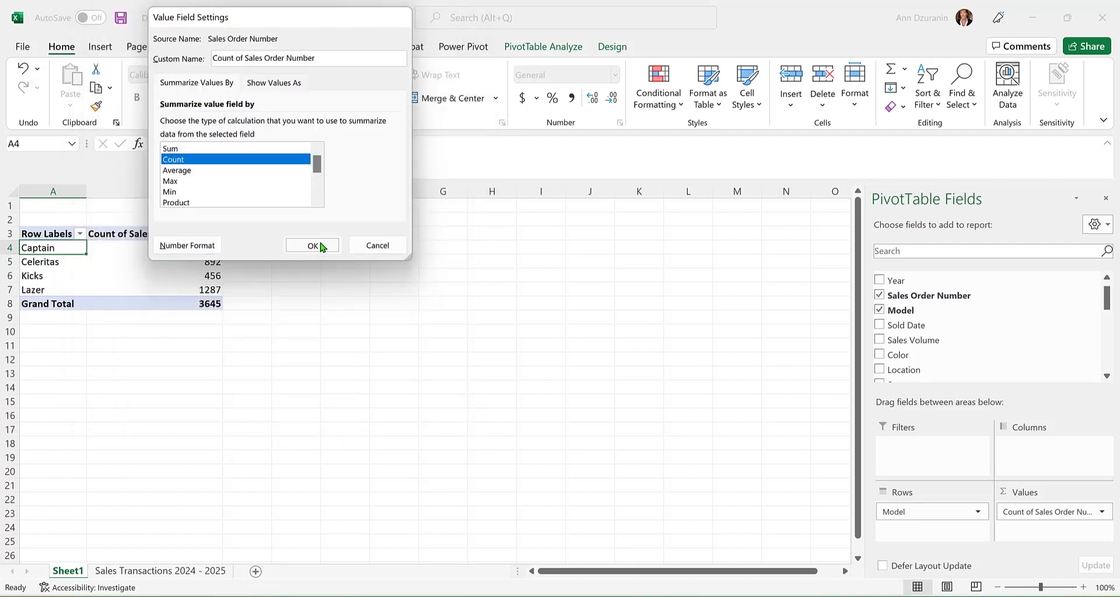
left_click(313, 246)
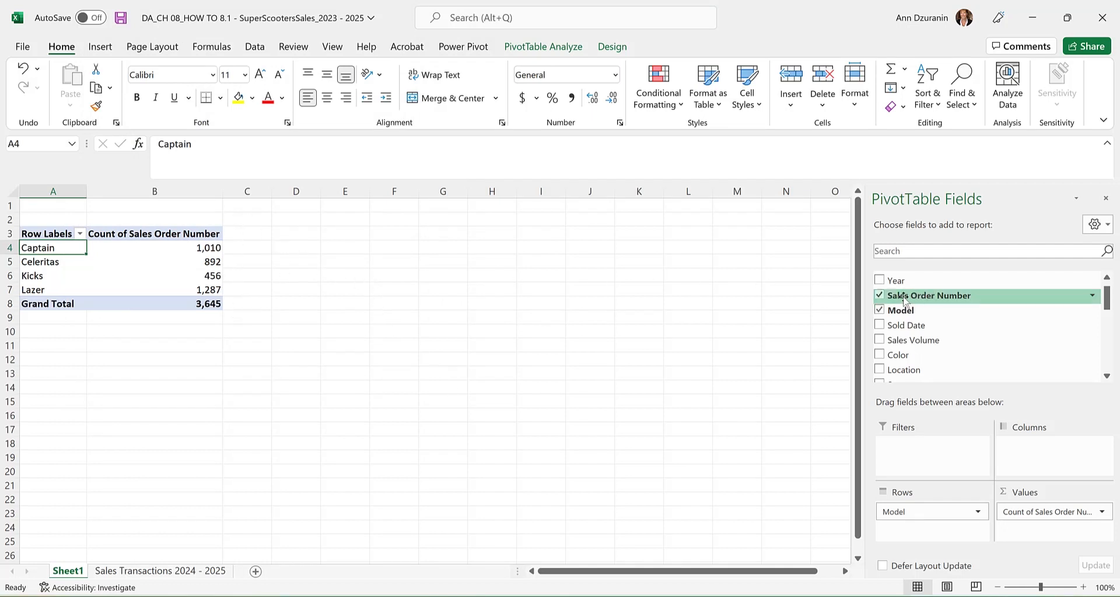
Add Sales Order Number to Values again and show this second count as % of Grand Total.
left_click_drag(904, 299, 1079, 543)
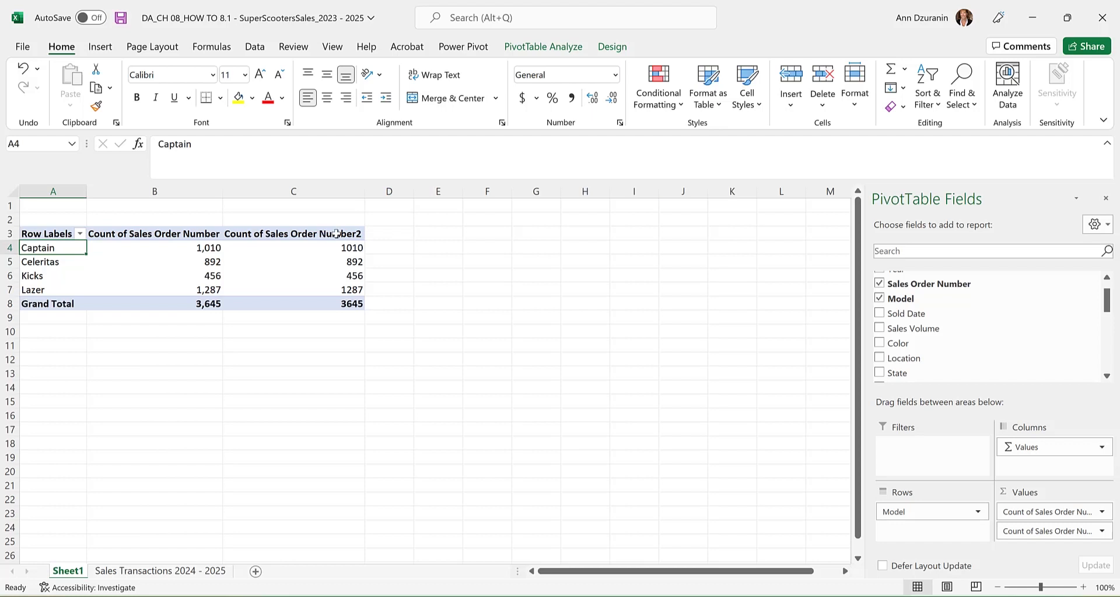
left_click(1101, 532)
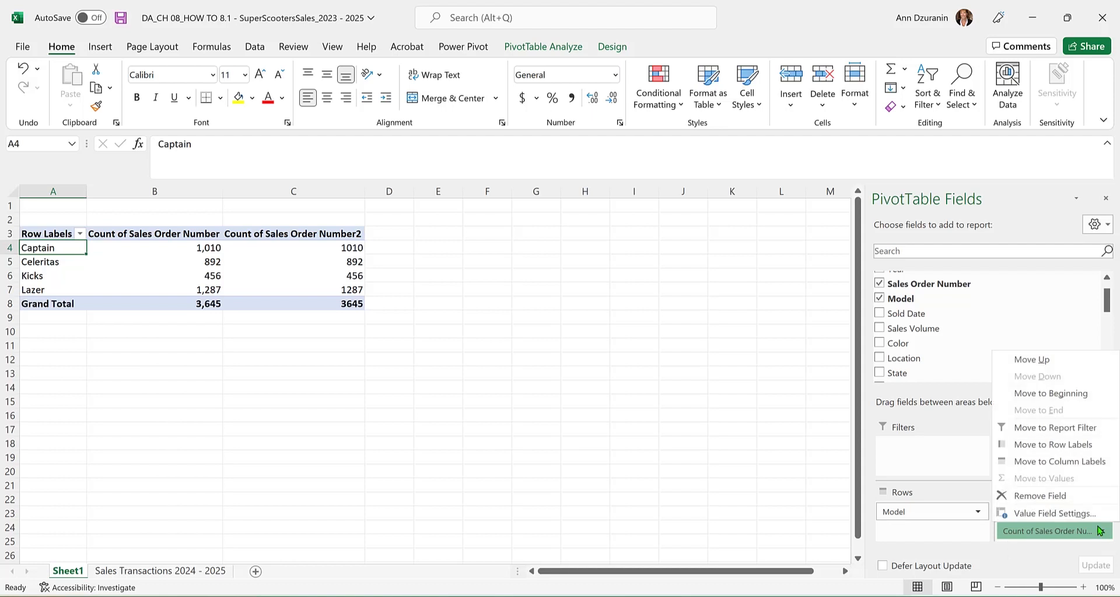
left_click(1050, 513)
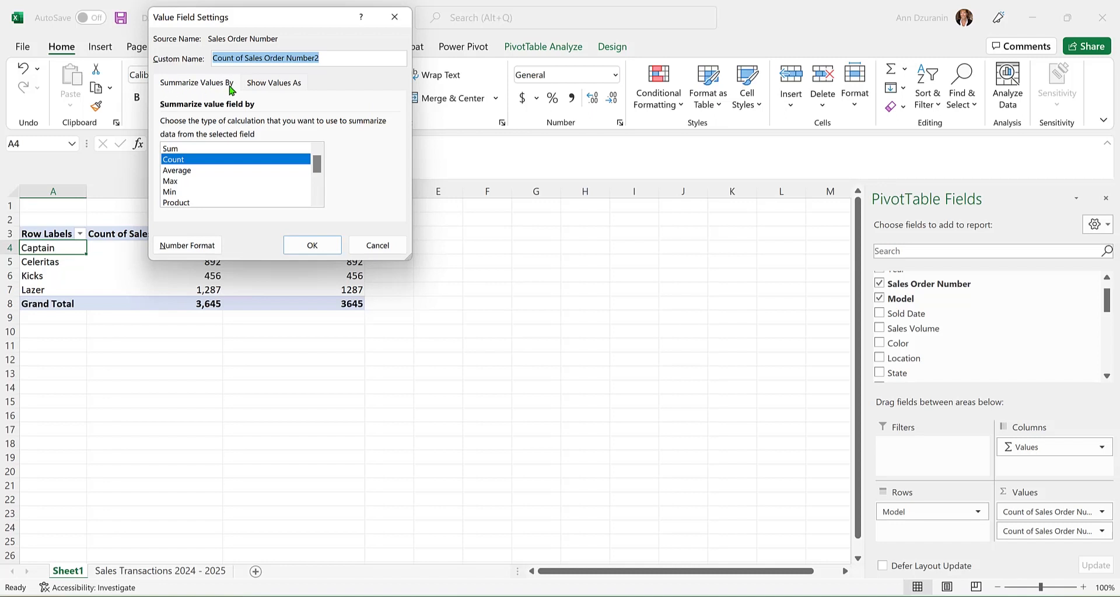
left_click(282, 86)
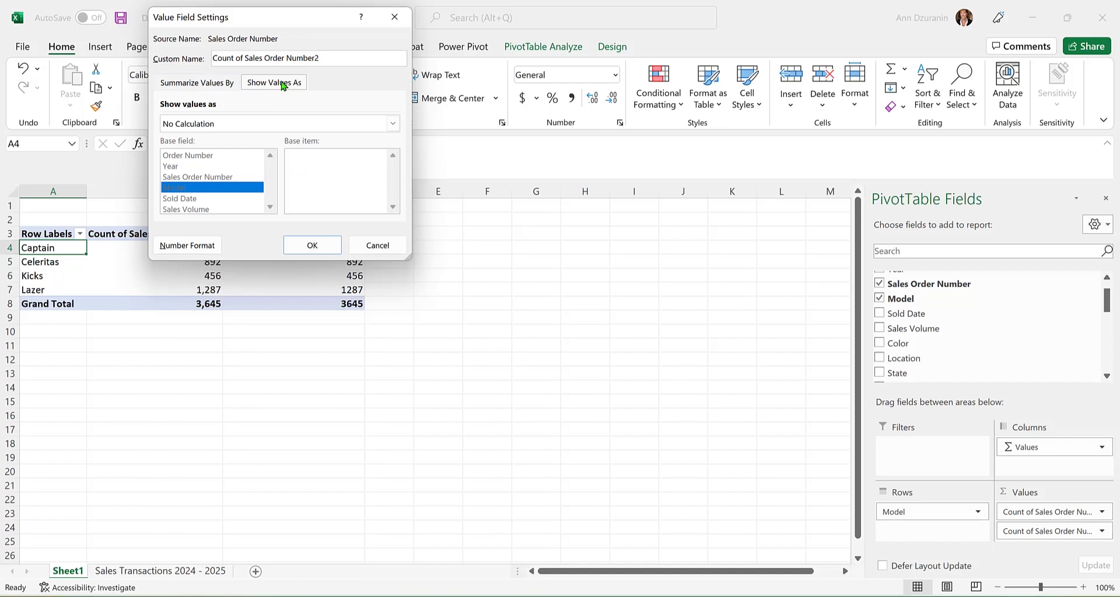
left_click(242, 124)
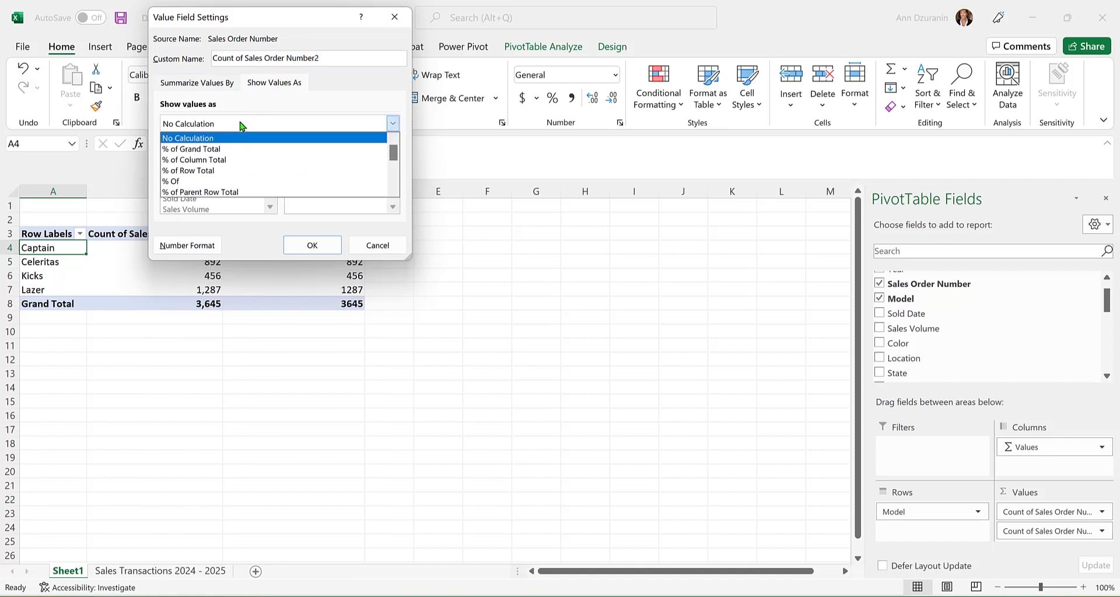
left_click(221, 150)
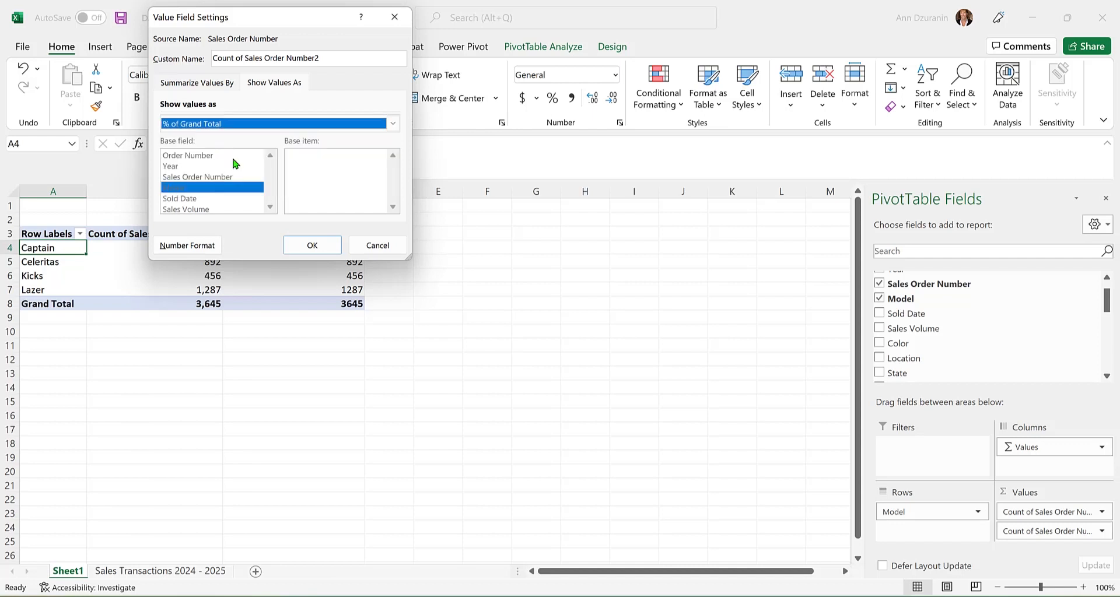
left_click(311, 246)
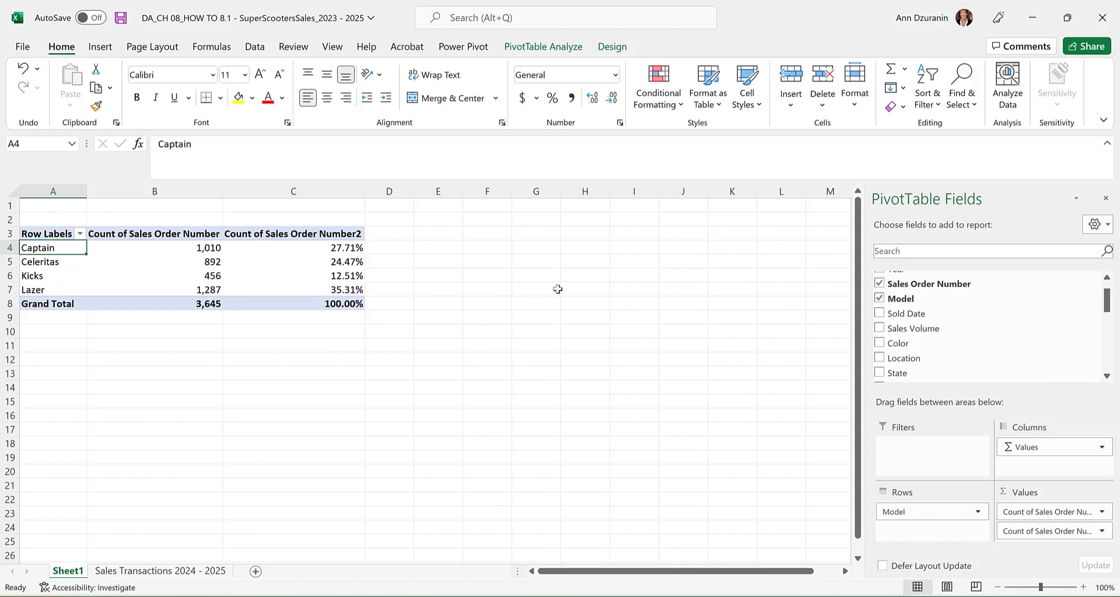
Rename the first value field to Frequency.
left_click(1101, 512)
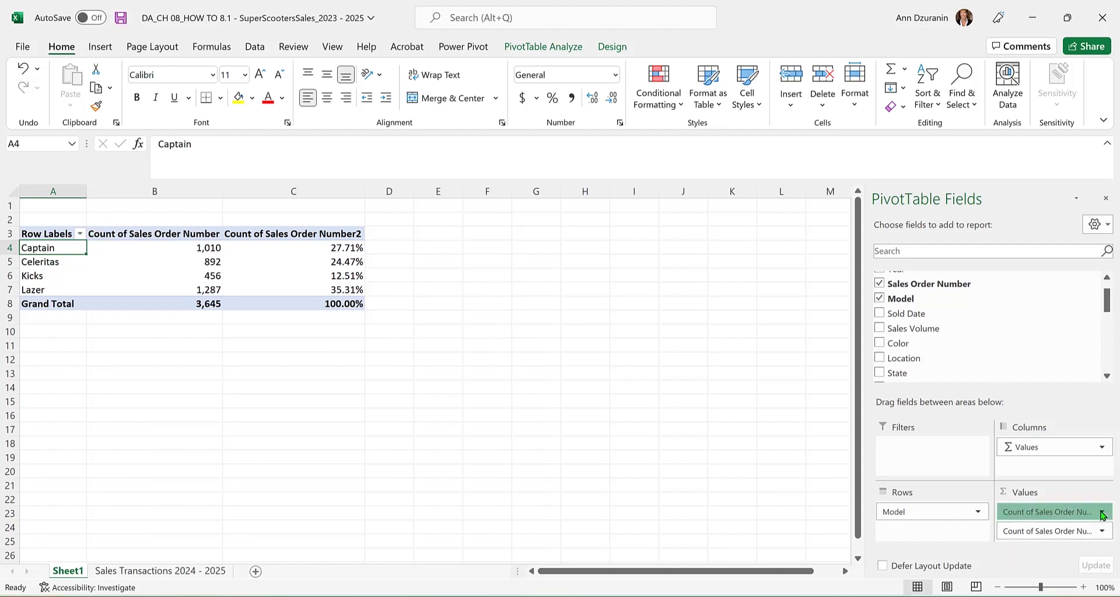
left_click(1051, 494)
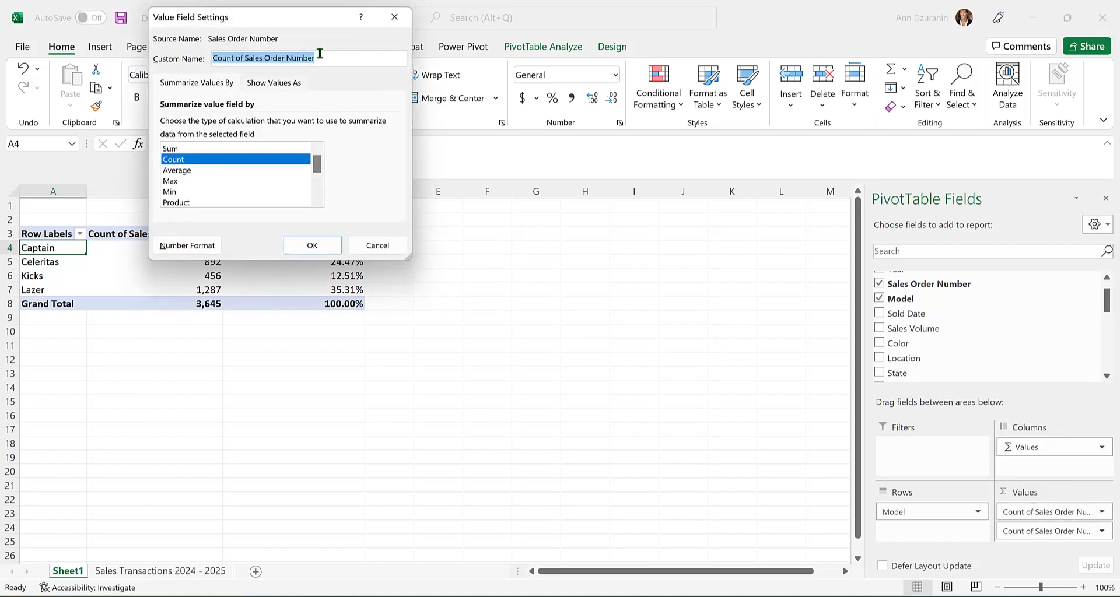
left_click_drag(319, 55, 196, 70)
type("Frequency")
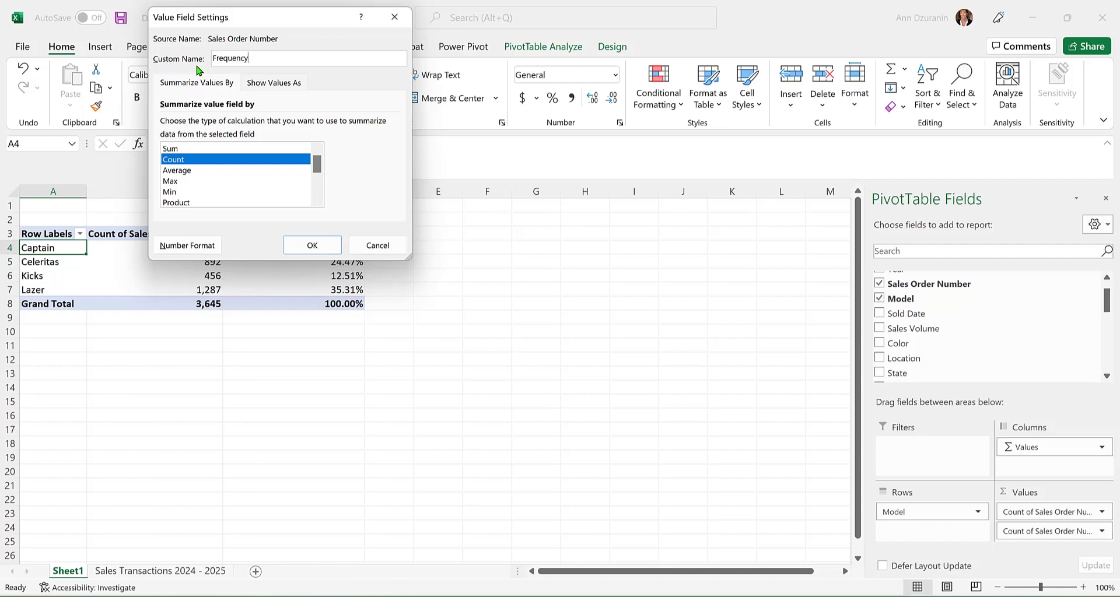
left_click(313, 246)
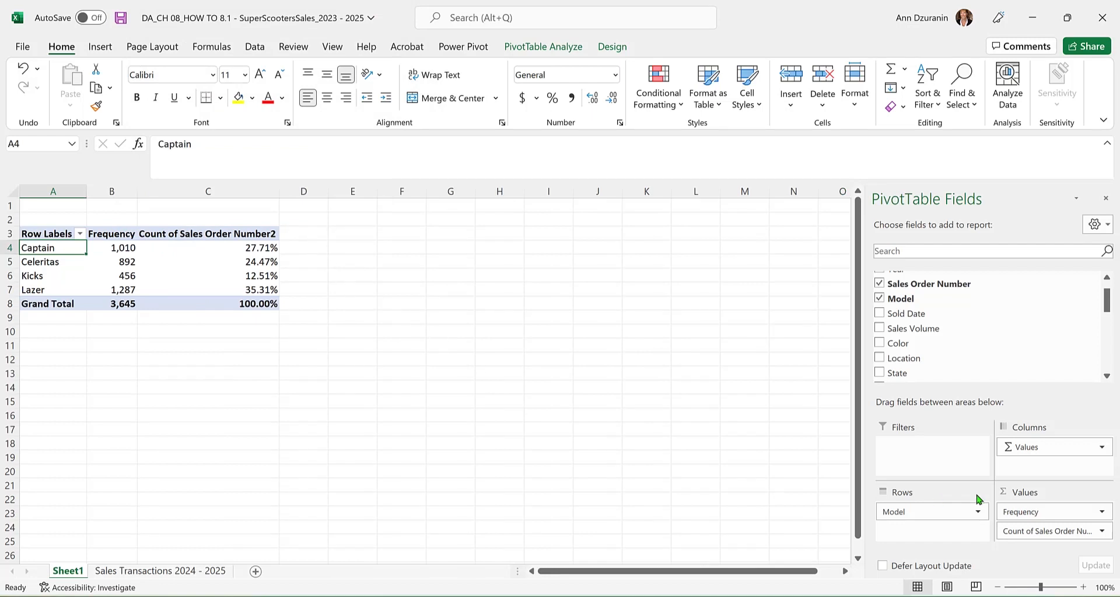
Rename the second value field to Relative Frequency and format it as Number with 1 decimal place.
left_click(1101, 531)
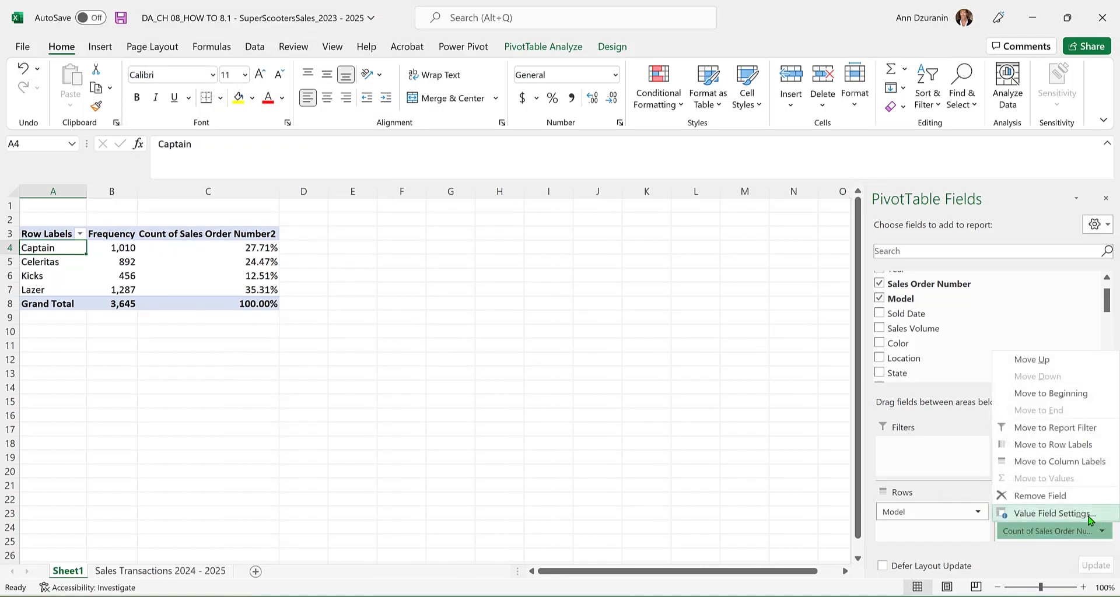
left_click(1088, 514)
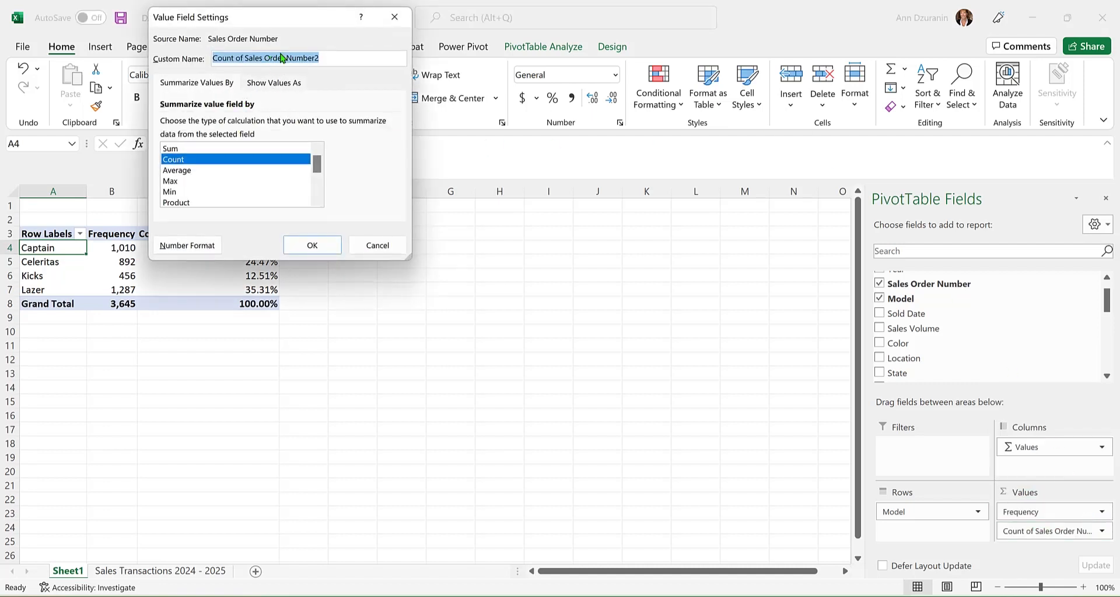
left_click_drag(323, 56, 183, 60)
type("Relative Fre")
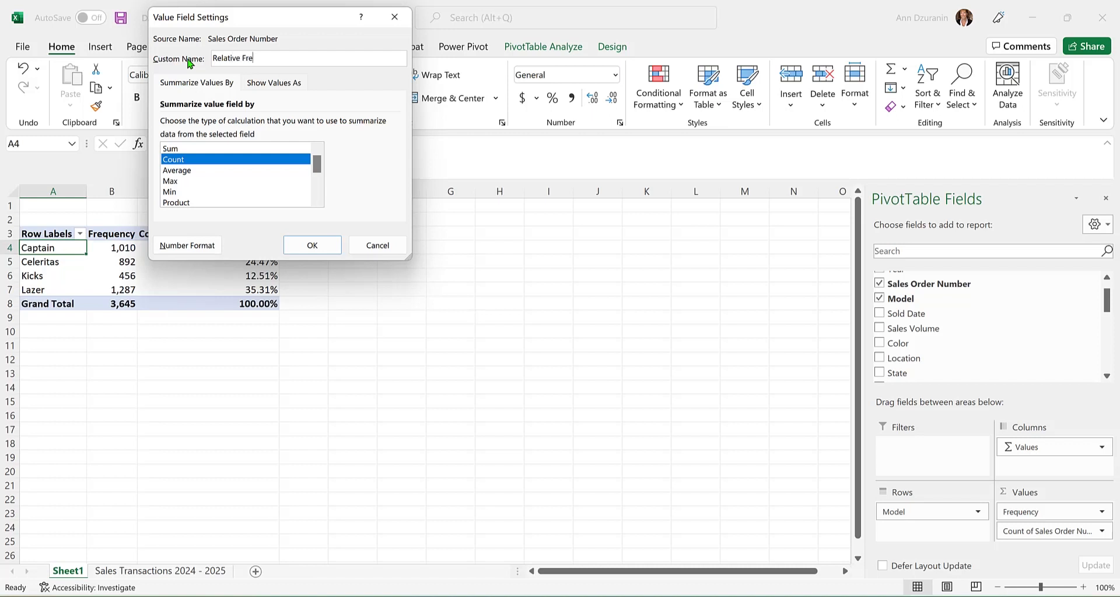
type("quency")
left_click(181, 247)
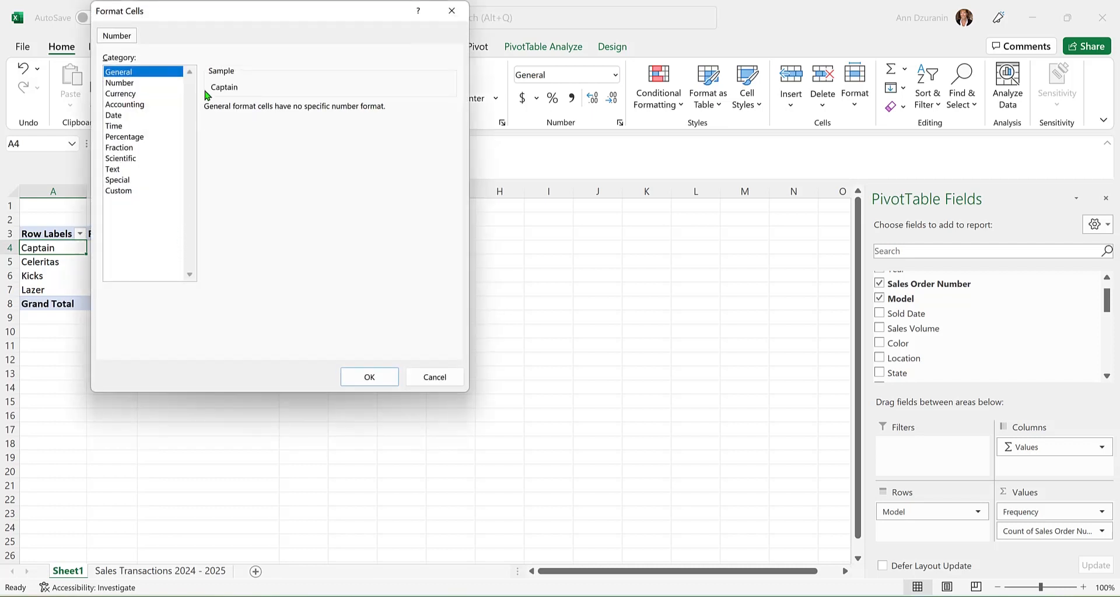
left_click(133, 84)
left_click(302, 113)
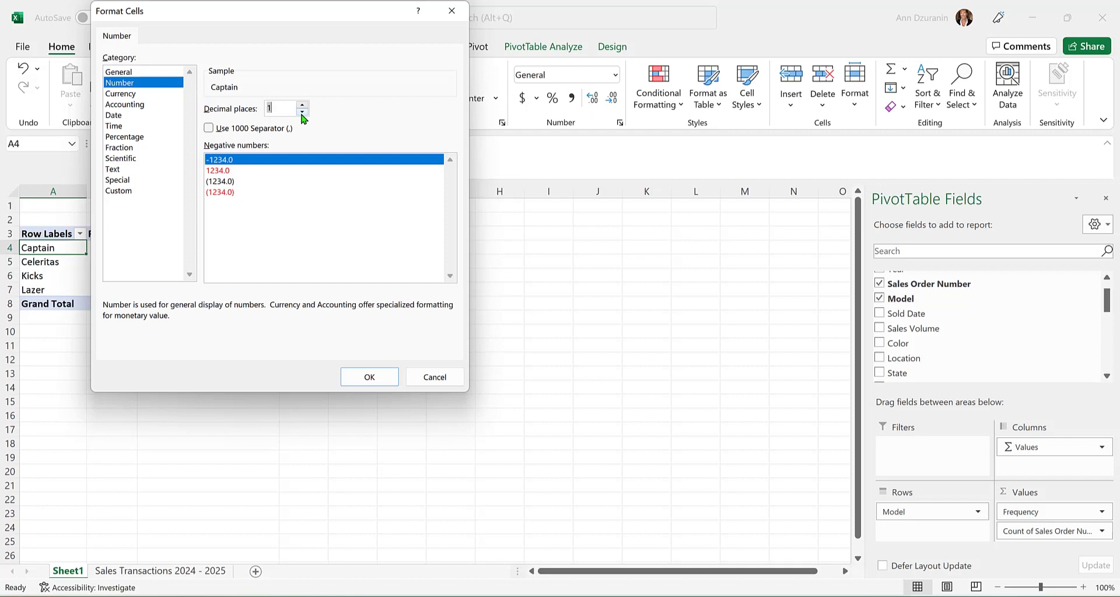
left_click(371, 380)
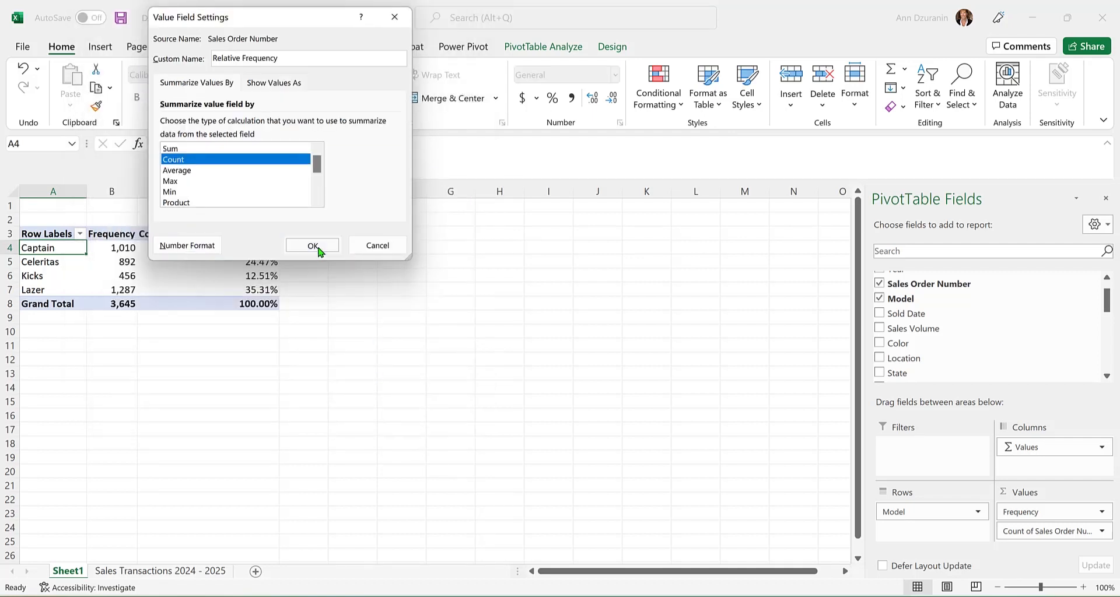
left_click(313, 245)
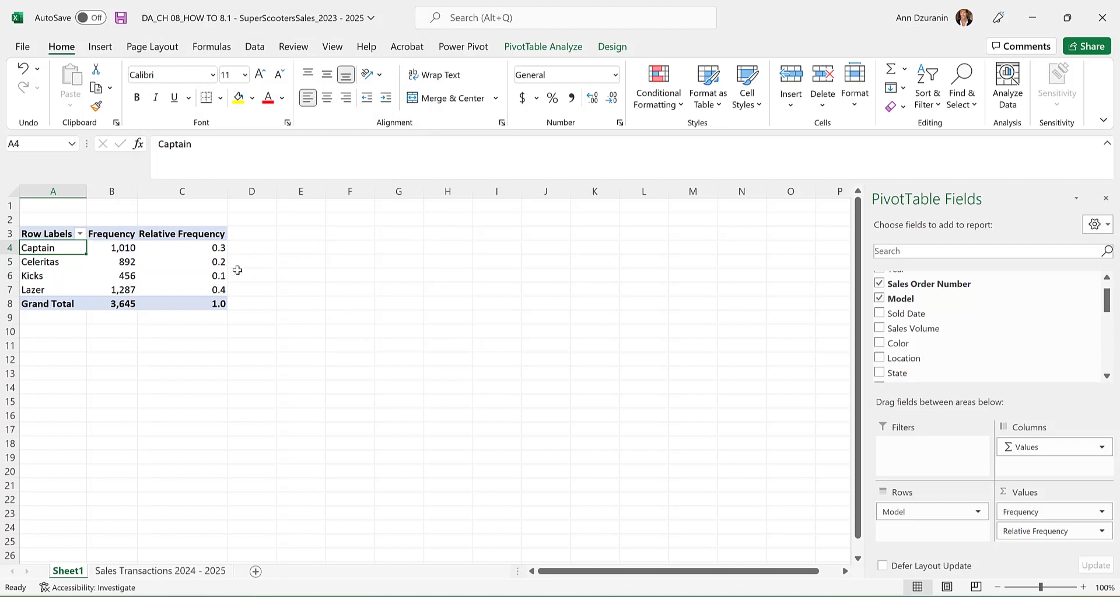
Change the Relative Frequency number format to Percentage with 1 decimal place.
left_click(1104, 535)
left_click(1088, 511)
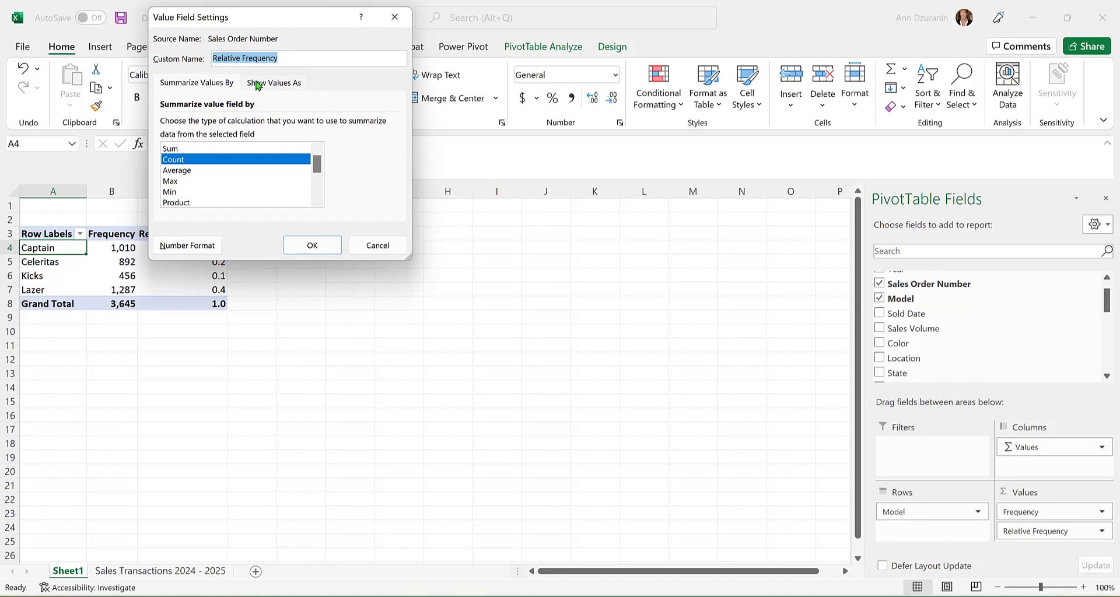
left_click(177, 248)
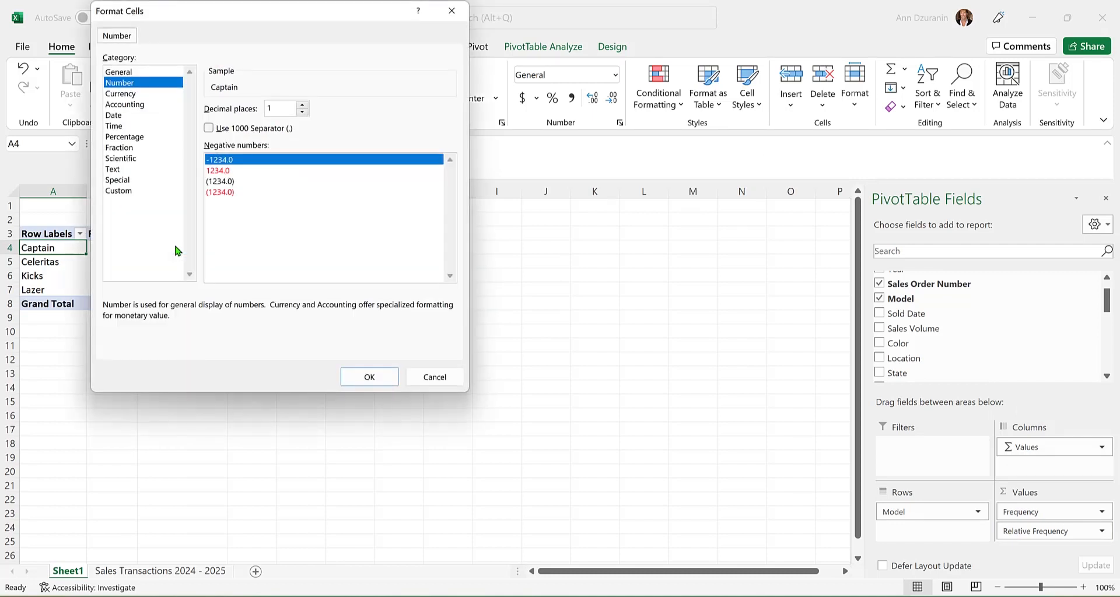
left_click(146, 137)
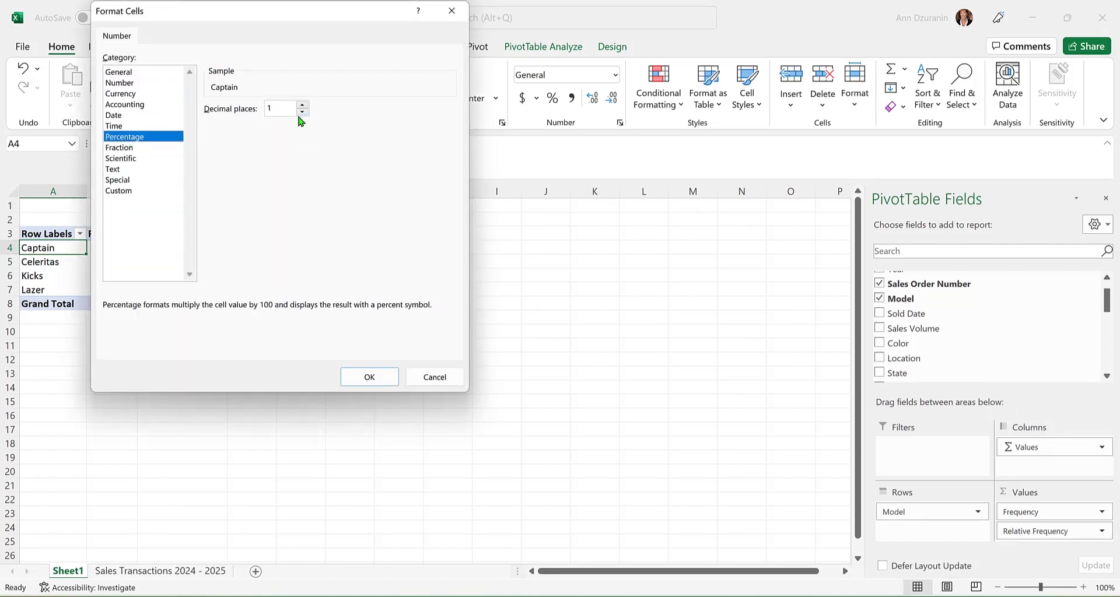
left_click(375, 379)
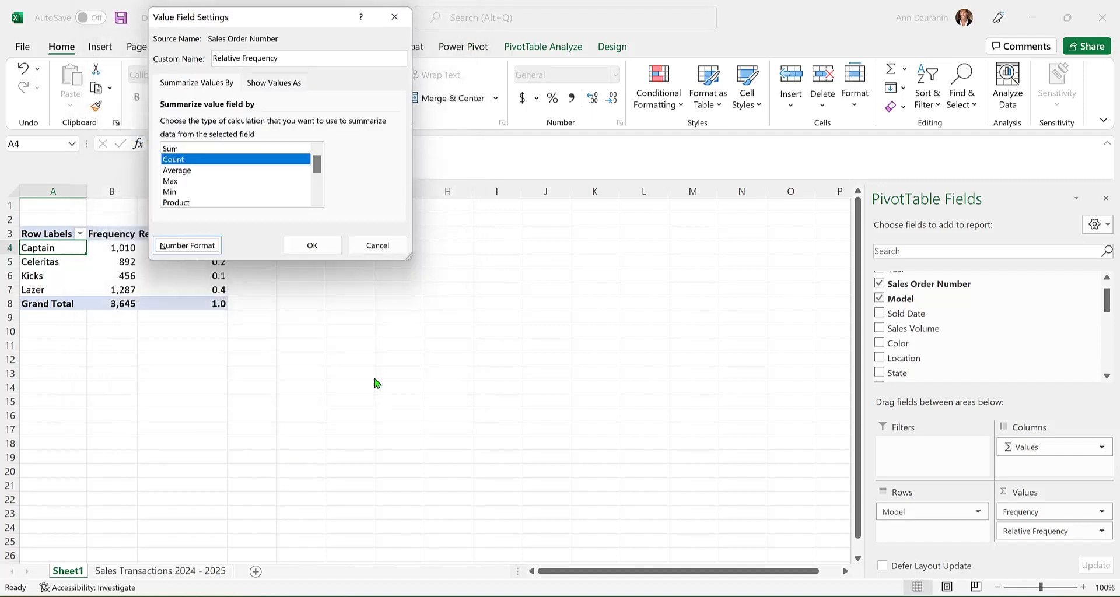
left_click(319, 245)
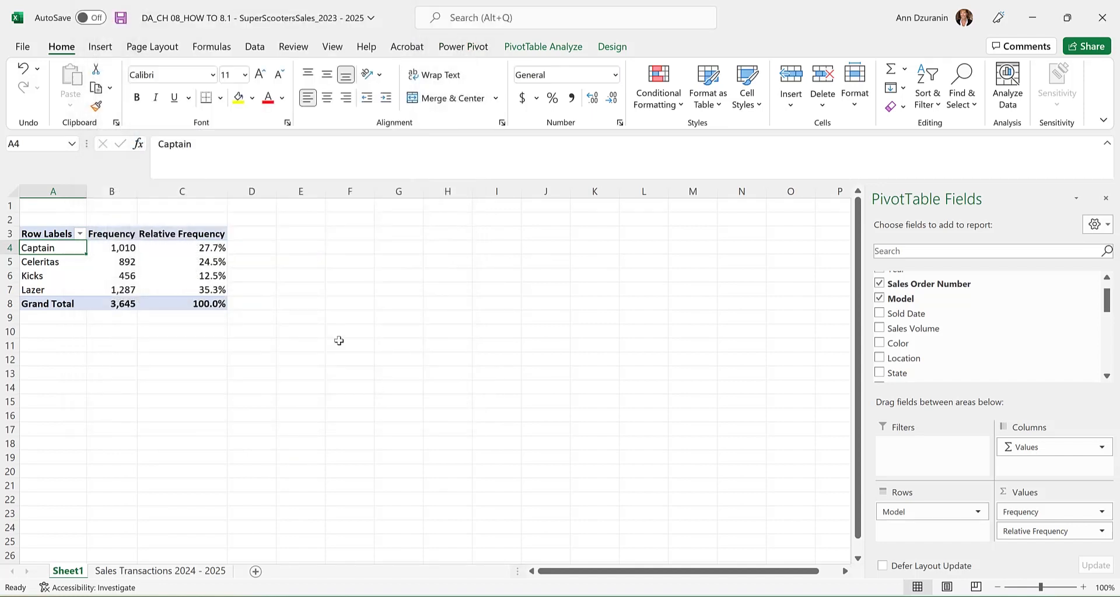